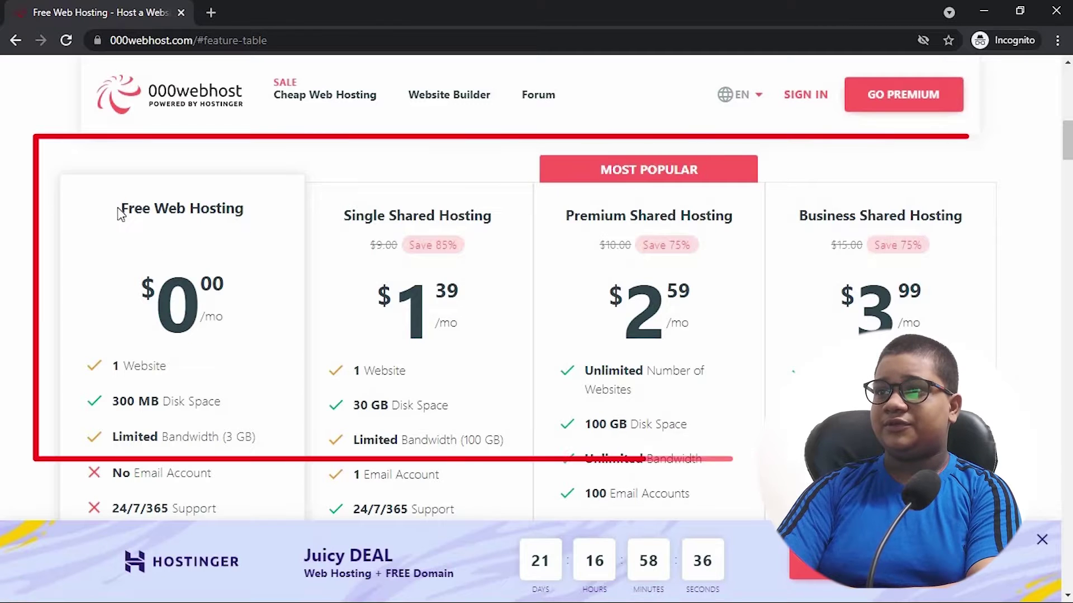
- Compare the Free Web Hosting plan's price and features with the Single Shared Hosting plan
{"action": "left_click_drag", "start_coordinate": [121, 208], "coordinate": [394, 266]}
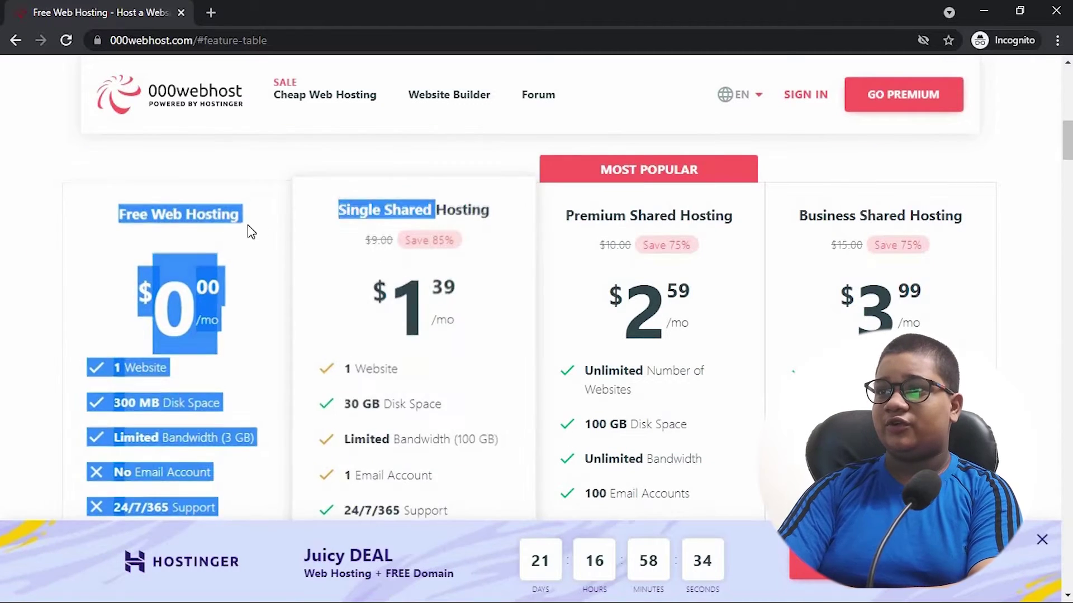
{"action": "left_click", "coordinate": [369, 232]}
{"action": "left_click_drag", "start_coordinate": [351, 209], "coordinate": [693, 215]}
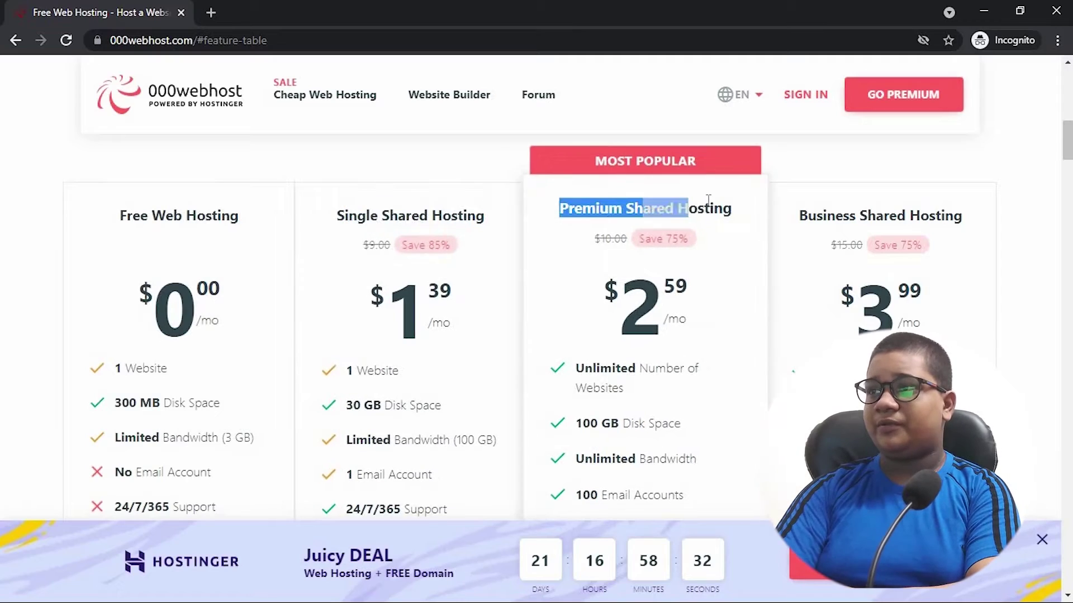
{"action": "left_click", "coordinate": [693, 215]}
{"action": "scroll", "coordinate": [620, 184], "scroll_direction": "down", "scroll_amount": 5}
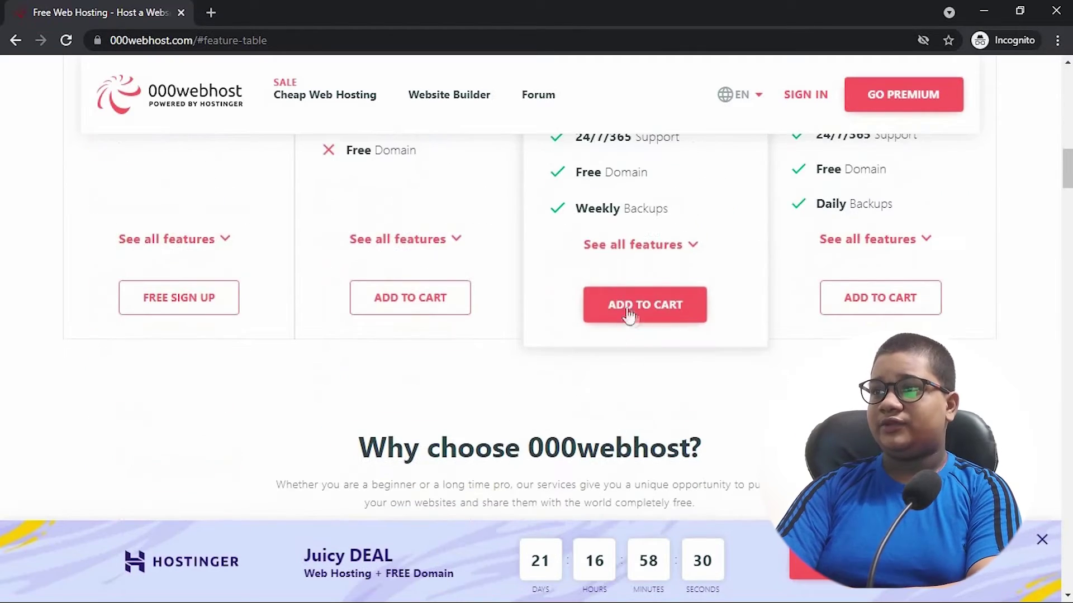
{"action": "scroll", "coordinate": [602, 434], "scroll_direction": "up", "scroll_amount": 8}
{"action": "scroll", "coordinate": [633, 428], "scroll_direction": "down", "scroll_amount": 5}
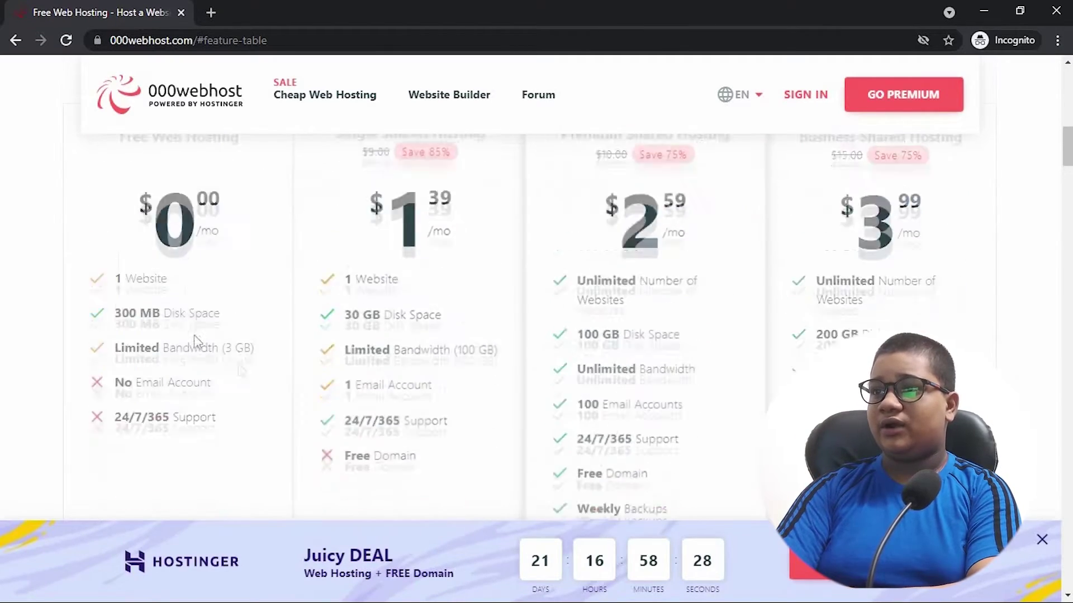
{"action": "scroll", "coordinate": [242, 375], "scroll_direction": "up", "scroll_amount": 4}
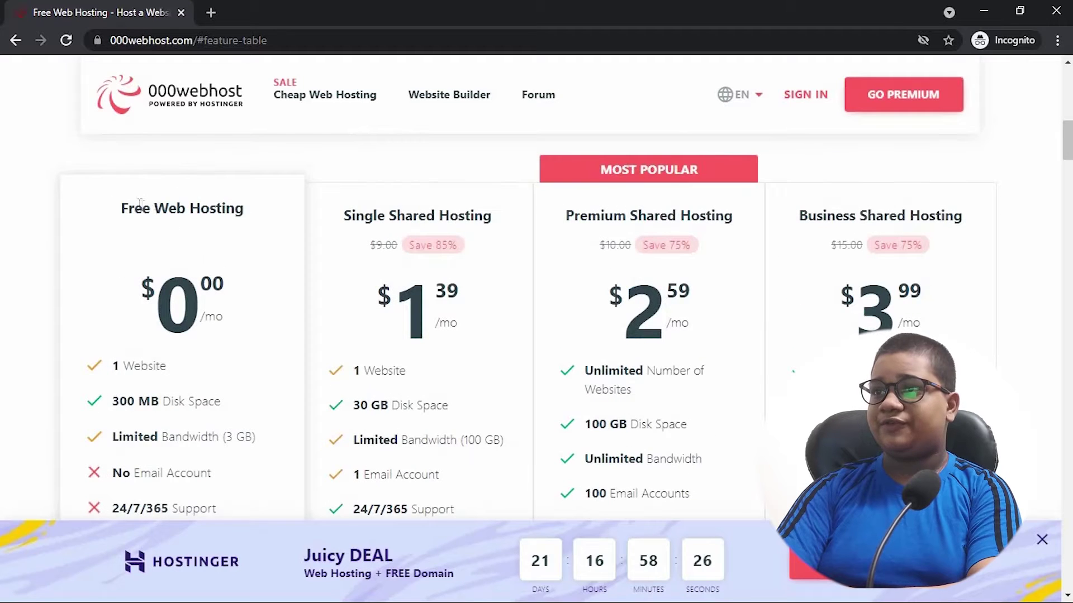
{"action": "left_click_drag", "start_coordinate": [124, 208], "coordinate": [239, 200]}
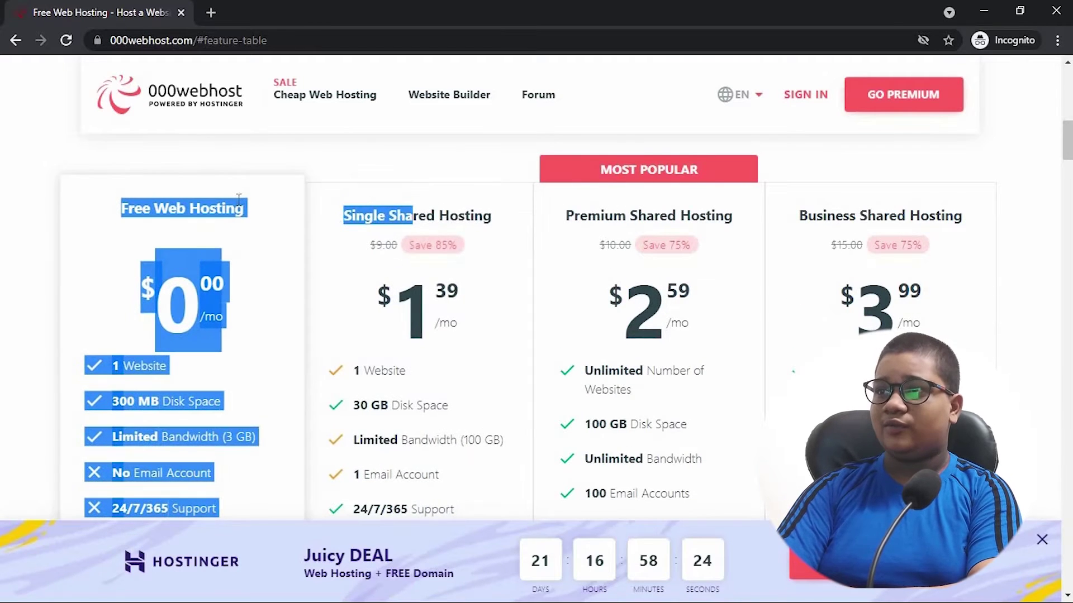
{"action": "left_click", "coordinate": [247, 211]}
- Check the free plan's 300 MB disk space and 24/7/365 support, then choose FREE SIGN UP
{"action": "scroll", "coordinate": [168, 280], "scroll_direction": "down", "scroll_amount": 3}
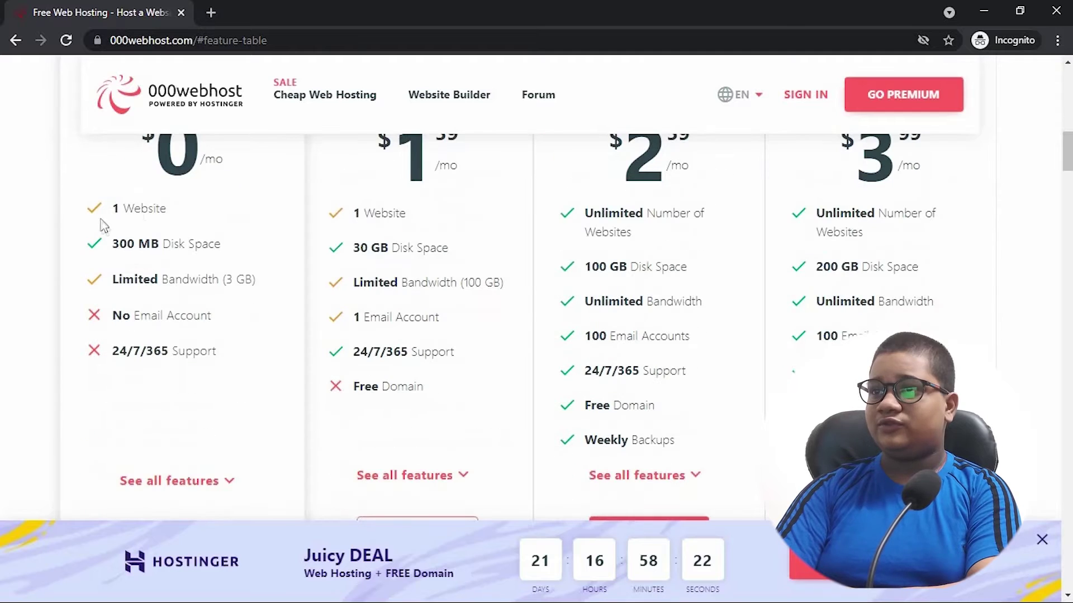
{"action": "left_click_drag", "start_coordinate": [113, 247], "coordinate": [231, 246]}
{"action": "left_click", "coordinate": [222, 243]}
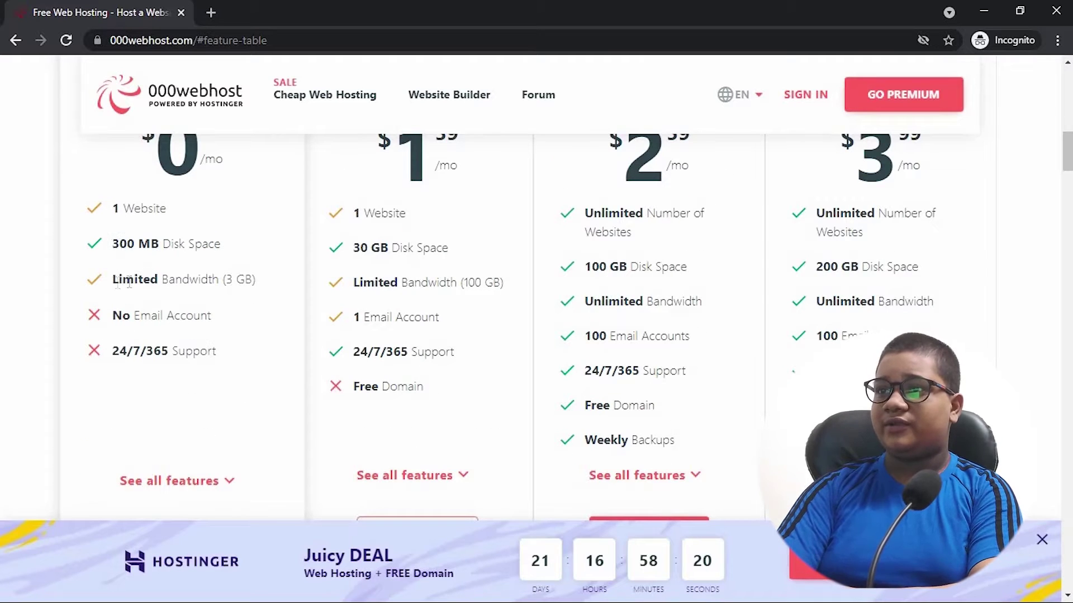
{"action": "left_click_drag", "start_coordinate": [112, 352], "coordinate": [249, 352]}
{"action": "left_click", "coordinate": [115, 352]}
{"action": "scroll", "coordinate": [216, 412], "scroll_direction": "down", "scroll_amount": 3}
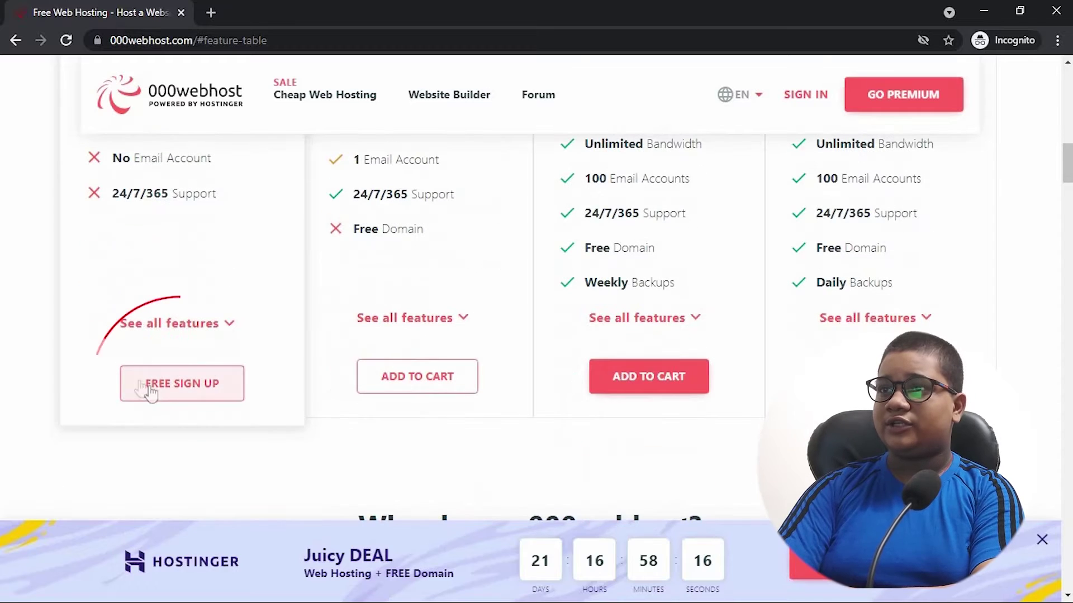
{"action": "left_click", "coordinate": [161, 400]}
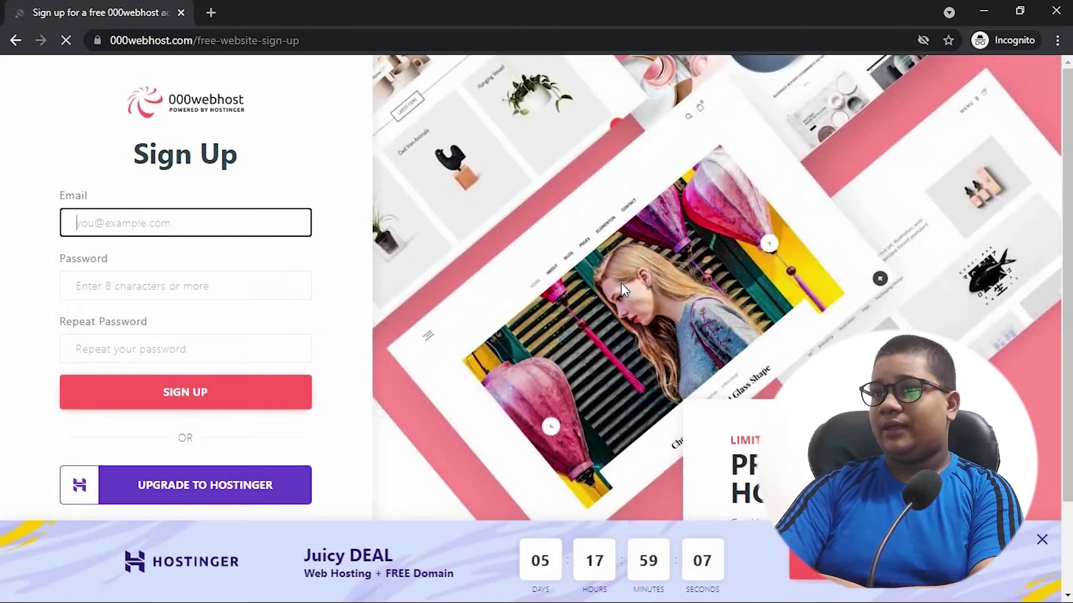
- Enter an e-mail address, a password and the repeated password, then submit the Sign Up form
{"action": "scroll", "coordinate": [199, 335], "scroll_direction": "down", "scroll_amount": 1}
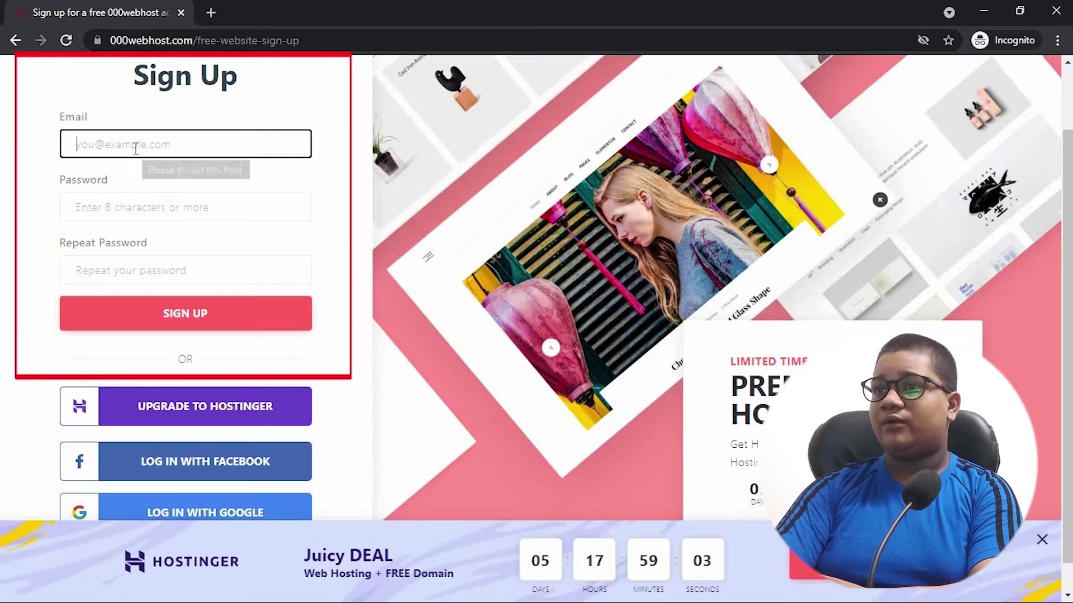
{"action": "left_click", "coordinate": [138, 202]}
{"action": "left_click", "coordinate": [138, 266]}
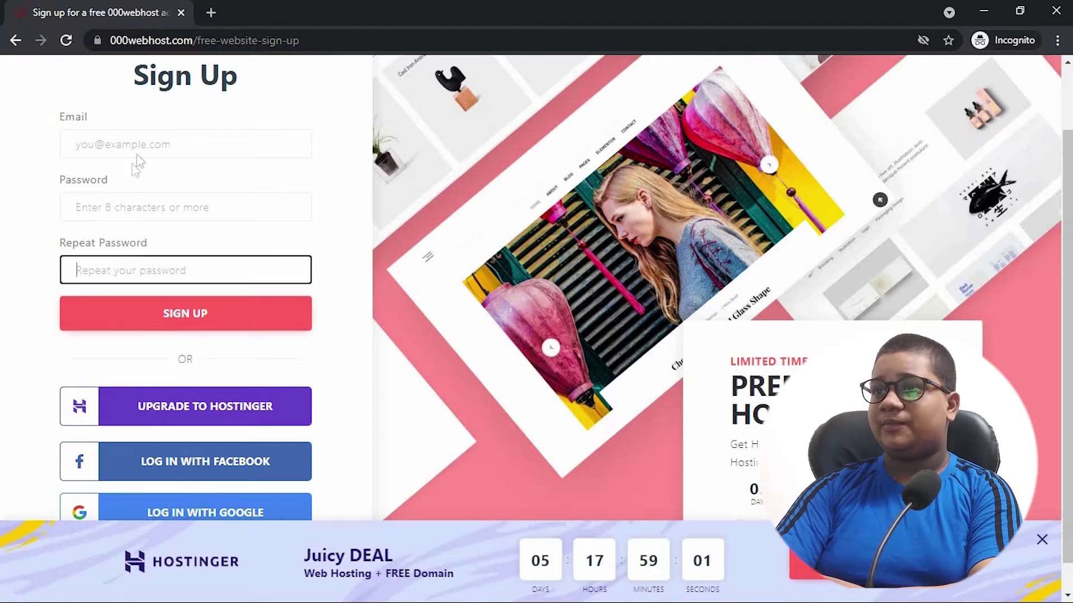
{"action": "left_click", "coordinate": [141, 145]}
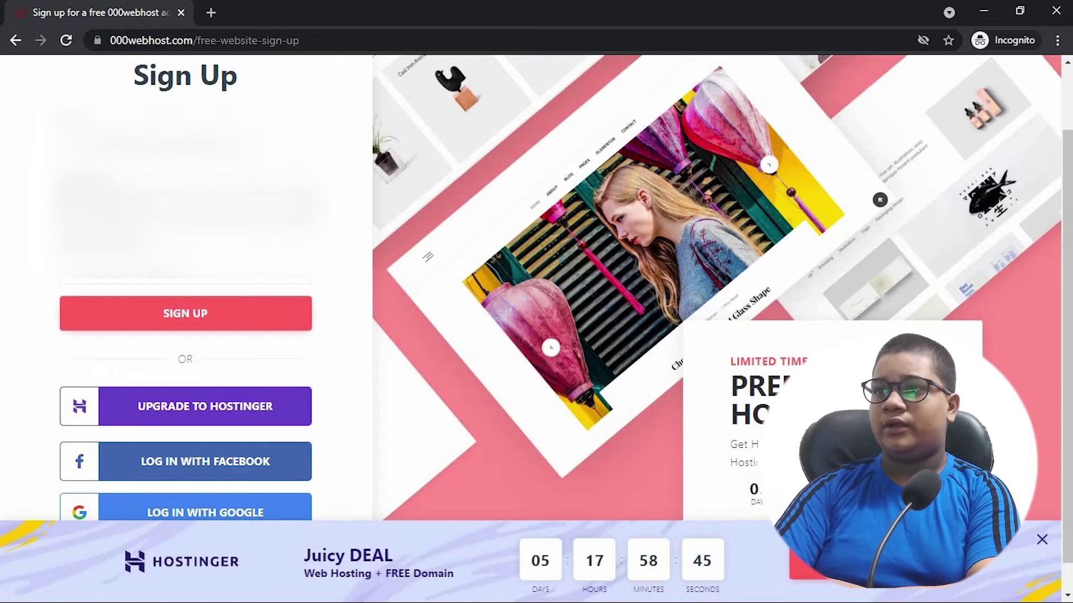
{"action": "key", "text": "ctrl+a"}
{"action": "key", "text": "Tab"}
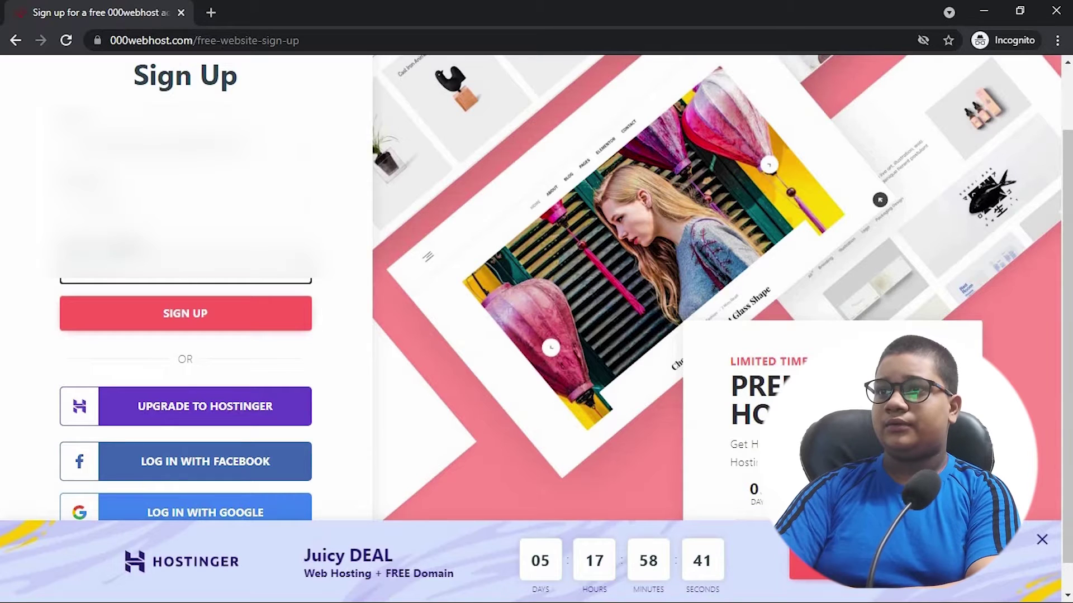
{"action": "left_click", "coordinate": [179, 321]}
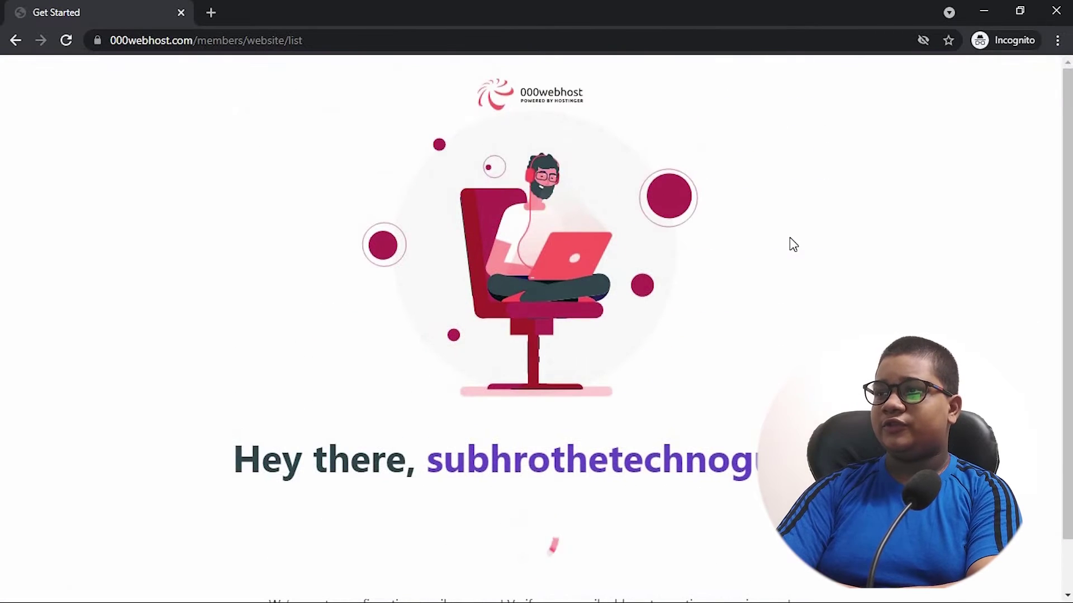
- Note the confirmation email notice and open mail.google.com in a new window to verify it
{"action": "scroll", "coordinate": [470, 314], "scroll_direction": "down", "scroll_amount": 1}
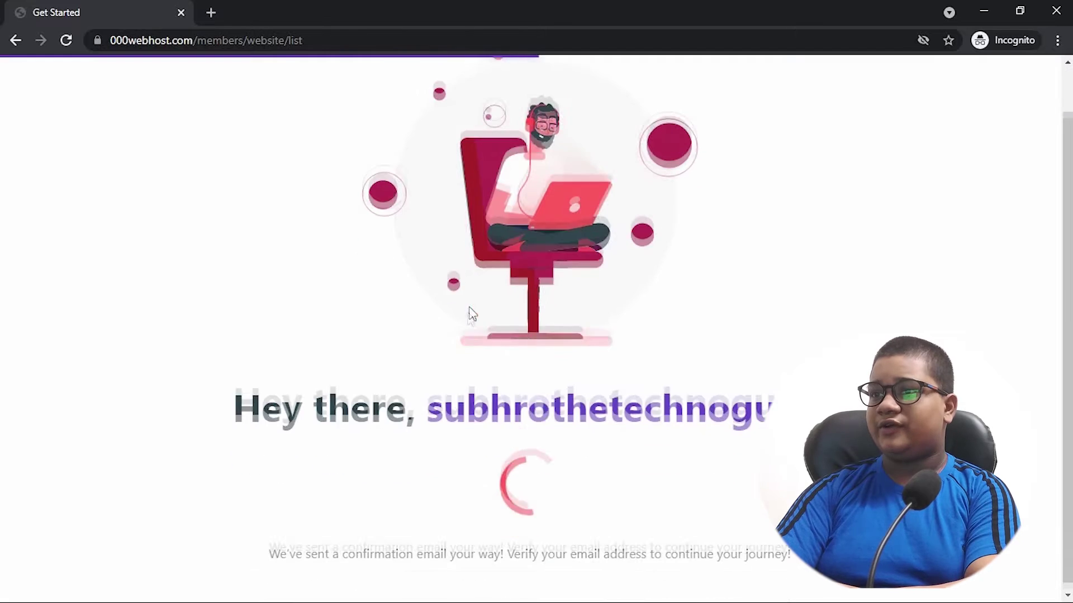
{"action": "left_click_drag", "start_coordinate": [271, 551], "coordinate": [501, 542]}
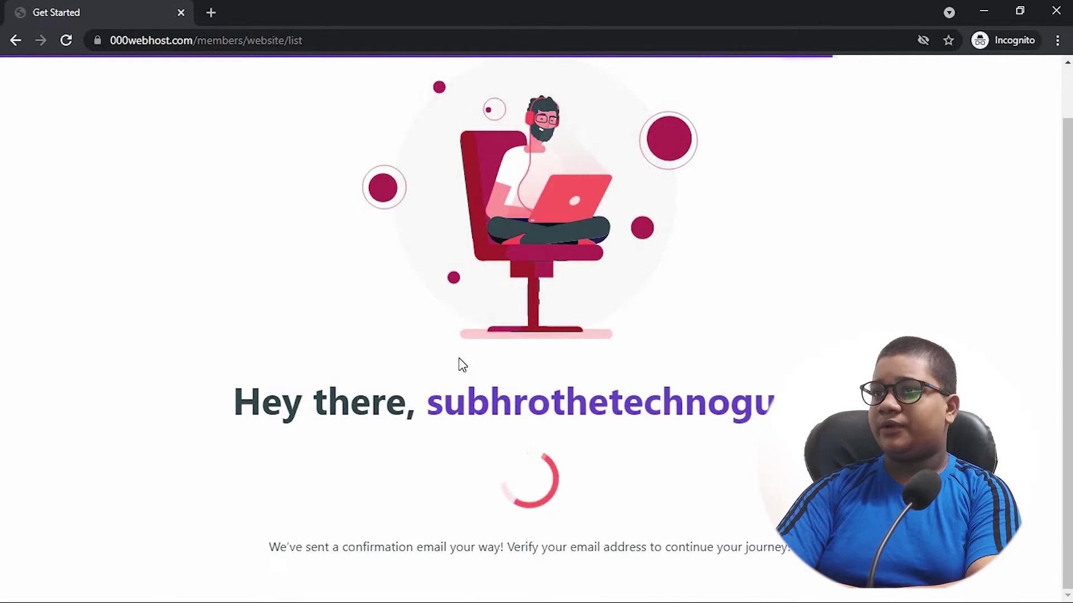
{"action": "key", "text": "ctrl+n"}
{"action": "type", "text": "mail.google.com"}
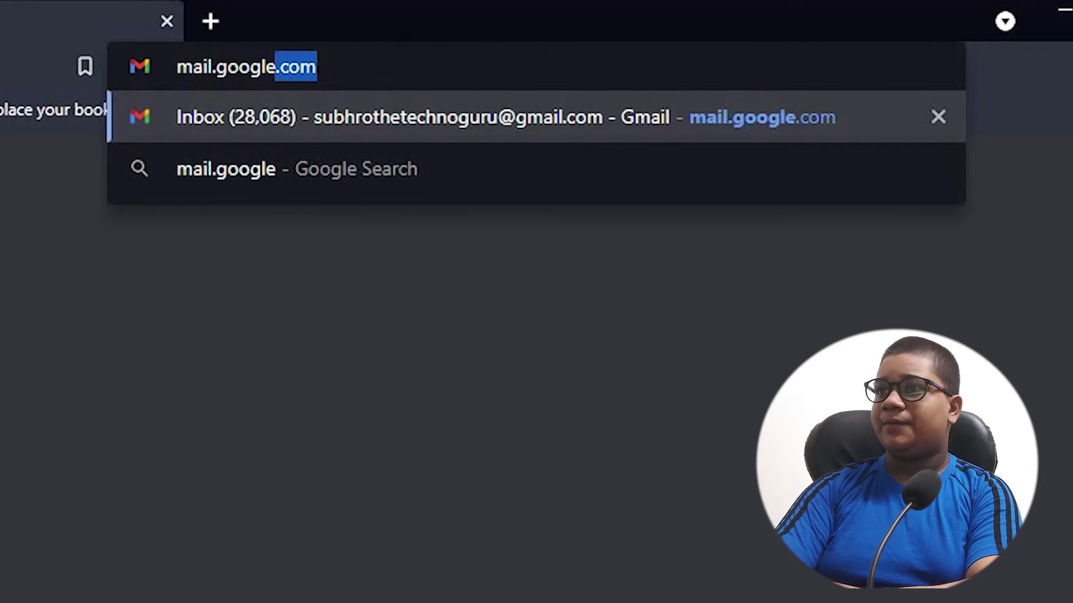
{"action": "key", "text": "Return"}
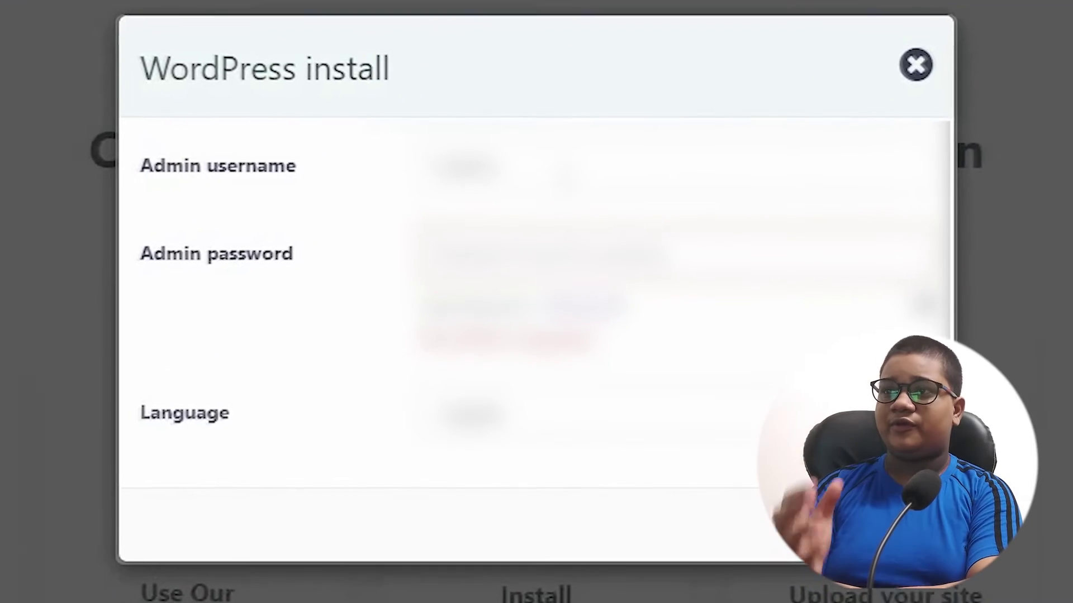
- Replace the default admin username with a new one and enter the admin password
{"action": "left_click_drag", "start_coordinate": [500, 168], "coordinate": [240, 223]}
{"action": "type", "text": "a"}
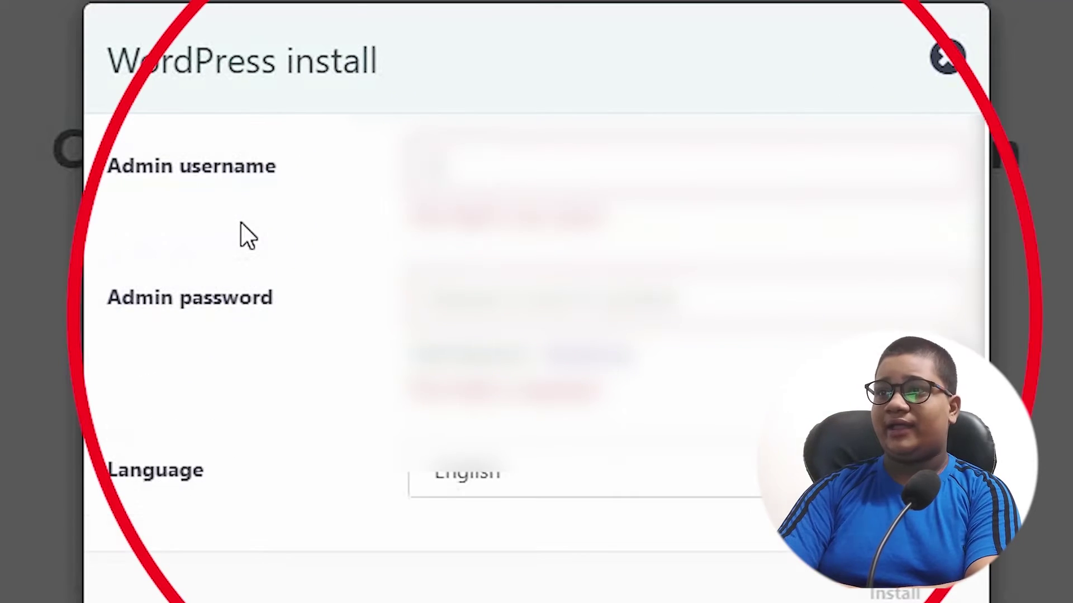
{"action": "type", "text": "min"}
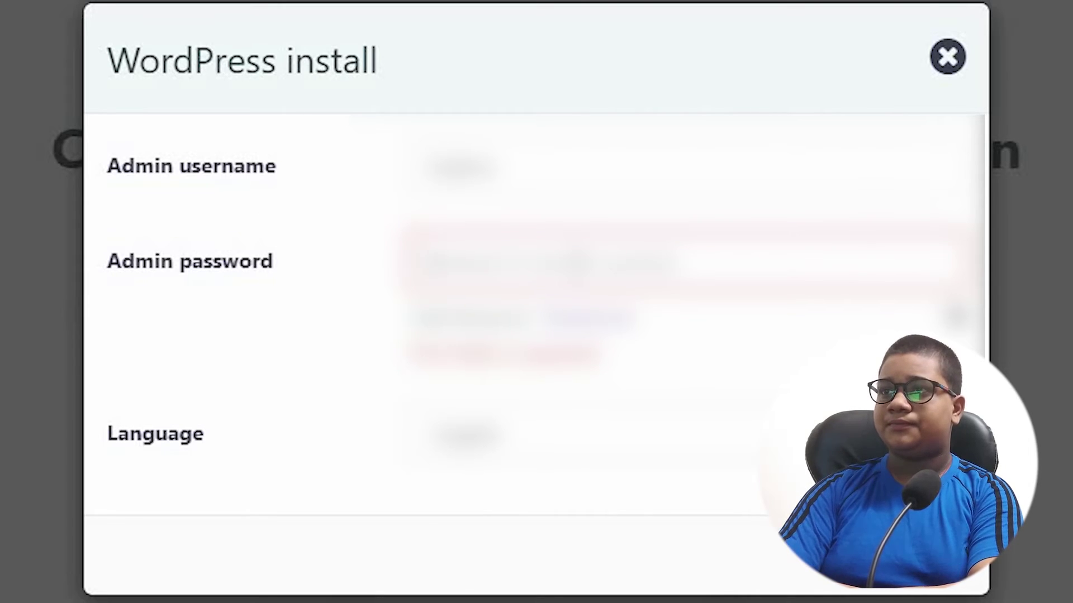
{"action": "type", "text": "admi"}
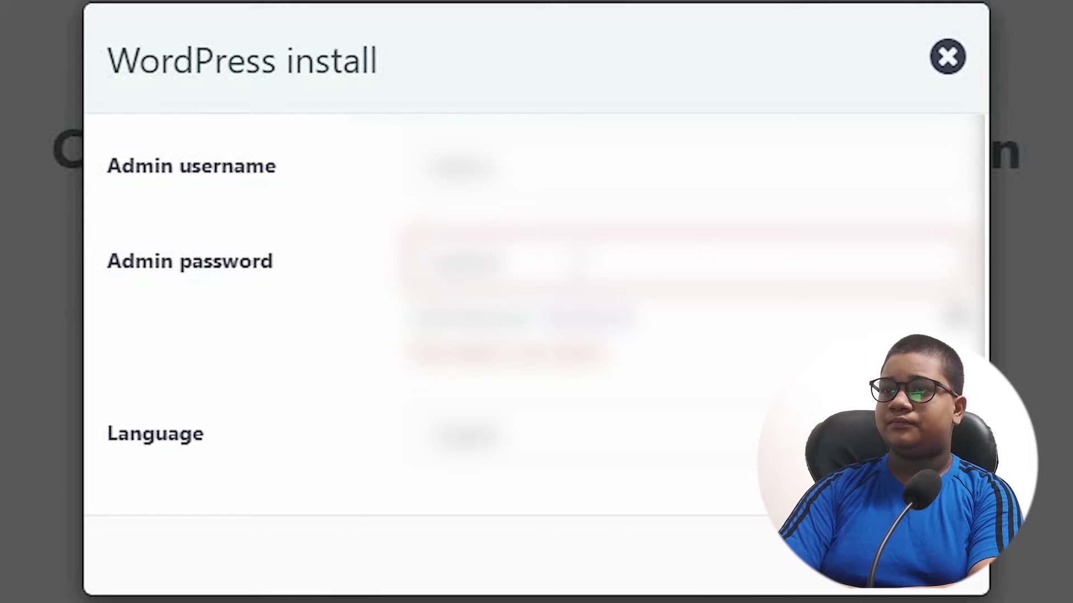
{"action": "type", "text": "n123"}
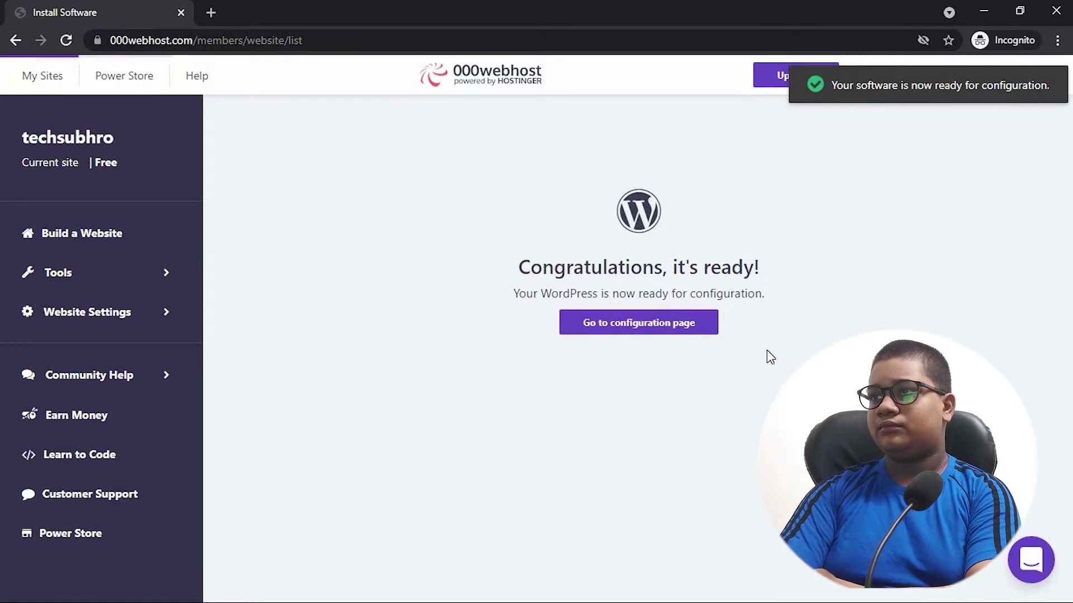
- Log in to the WordPress admin with Remember Me ticked, ignoring Chrome's password warning
{"action": "left_click", "coordinate": [614, 338]}
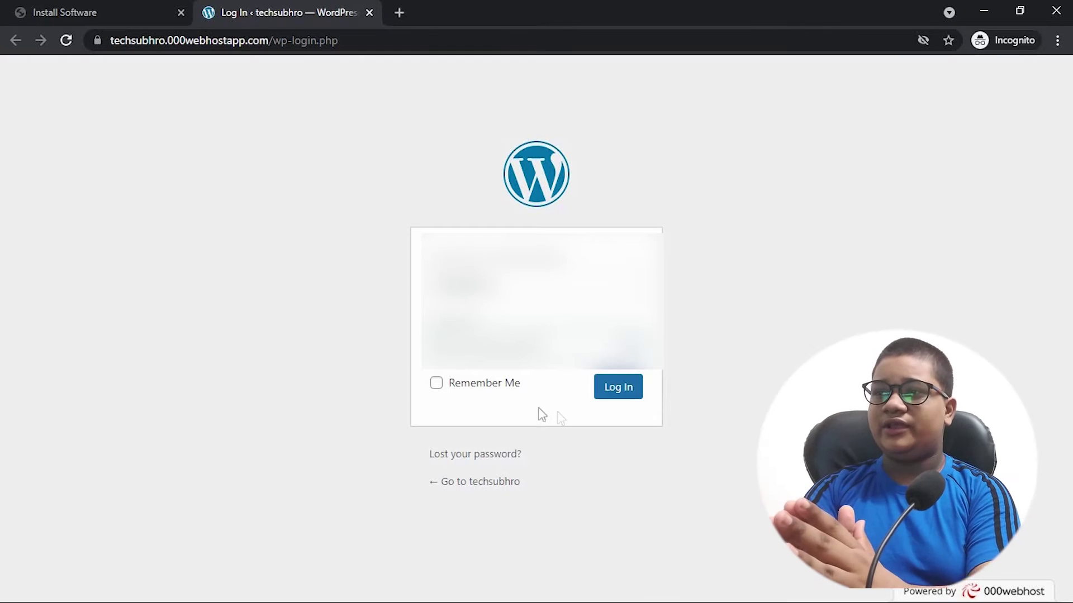
{"action": "left_click", "coordinate": [486, 384]}
{"action": "left_click", "coordinate": [608, 380]}
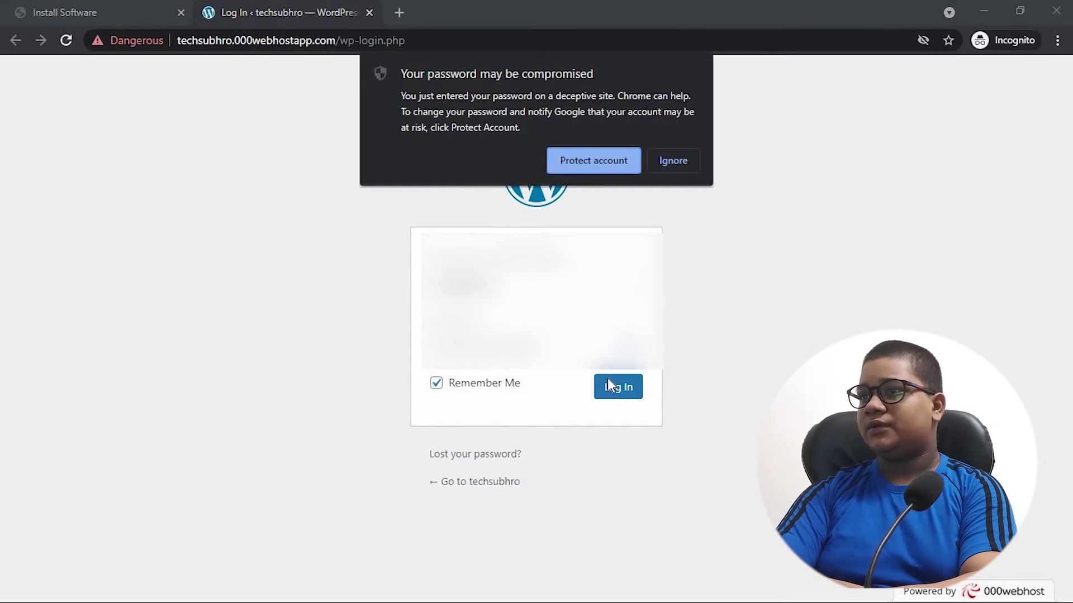
{"action": "left_click", "coordinate": [677, 168]}
{"action": "left_click", "coordinate": [620, 388]}
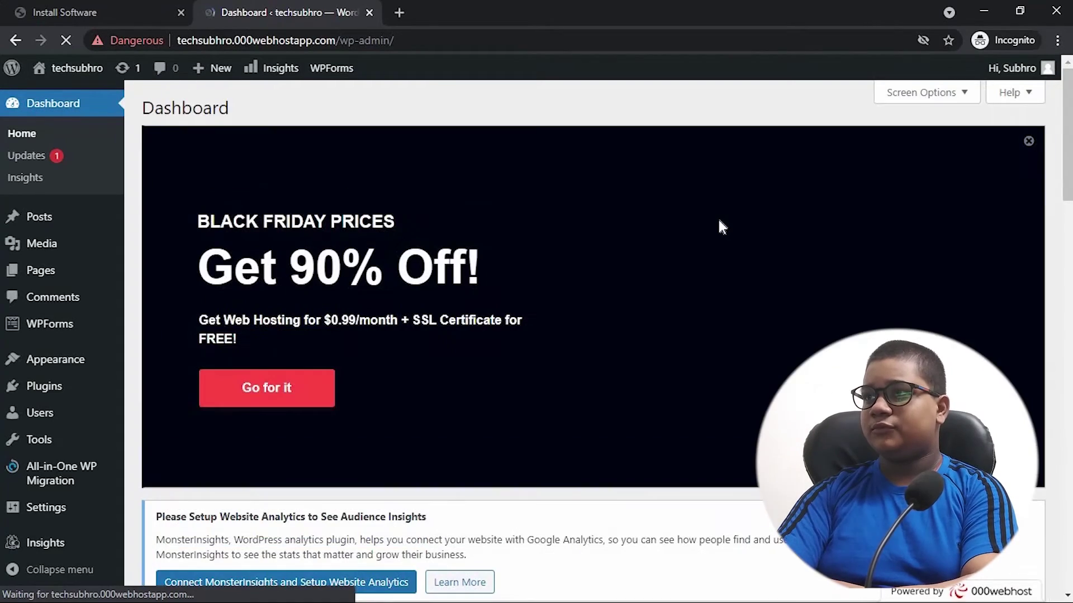
- Close the Black Friday promotion banner on the Dashboard
{"action": "scroll", "coordinate": [743, 143], "scroll_direction": "down", "scroll_amount": 2}
{"action": "scroll", "coordinate": [942, 139], "scroll_direction": "up", "scroll_amount": 1}
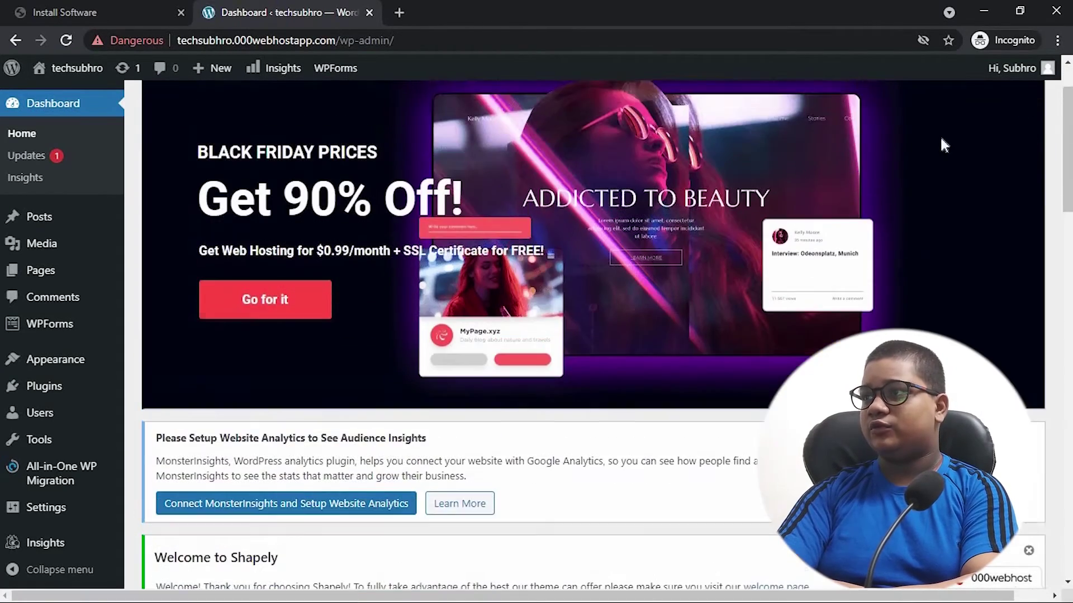
{"action": "scroll", "coordinate": [984, 161], "scroll_direction": "up", "scroll_amount": 1}
{"action": "left_click", "coordinate": [1025, 145]}
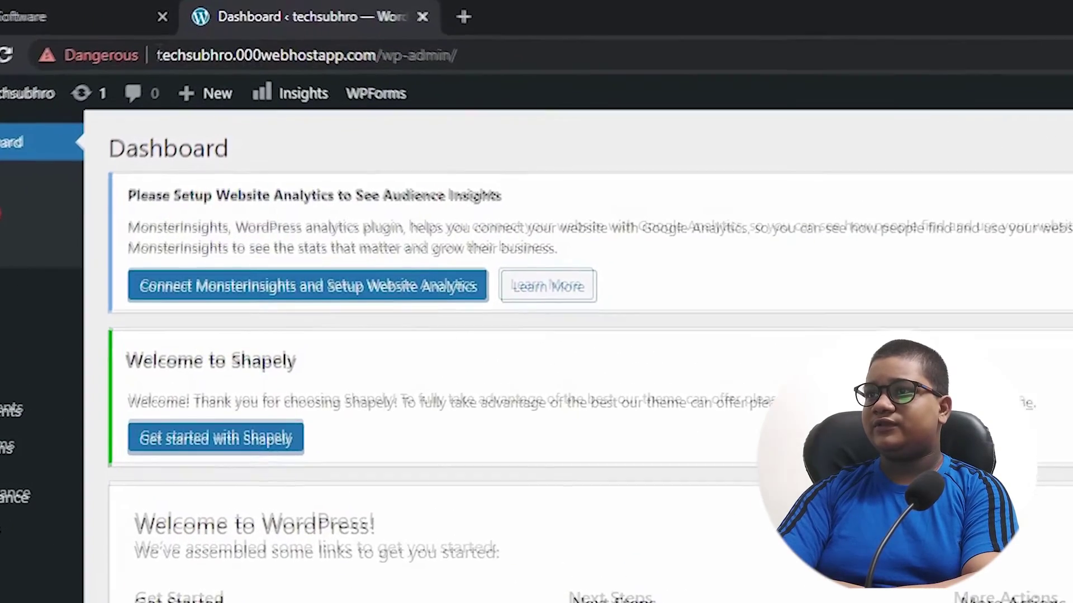
- Copy the techsubhro site address and load it in a new browser tab
{"action": "left_click_drag", "start_coordinate": [174, 43], "coordinate": [394, 61]}
{"action": "key", "text": "ctrl+c"}
{"action": "right_click", "coordinate": [305, 57]}
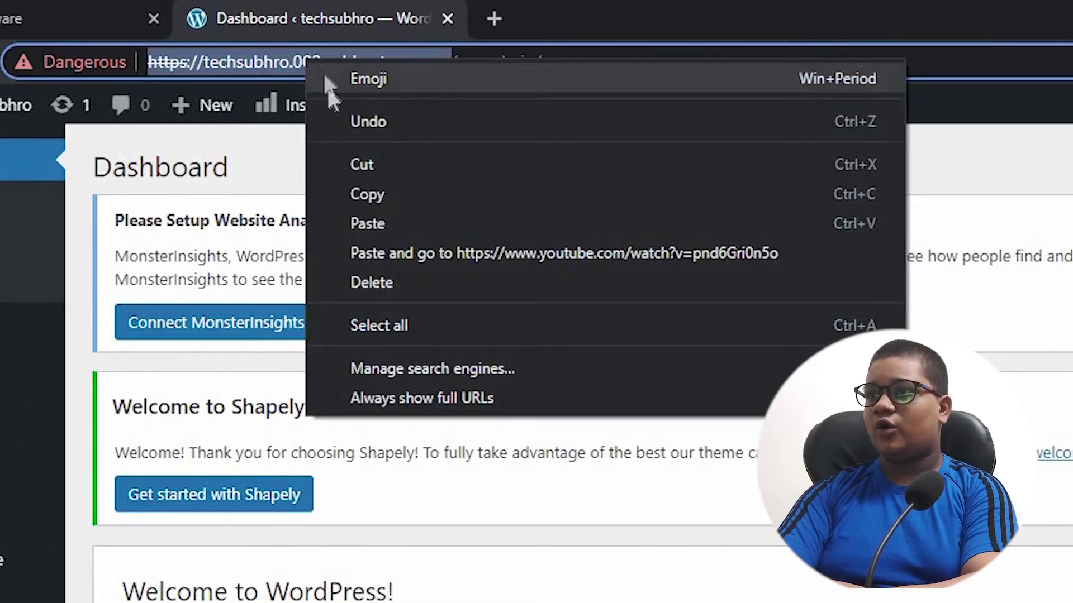
{"action": "left_click", "coordinate": [363, 193]}
{"action": "left_click", "coordinate": [494, 19]}
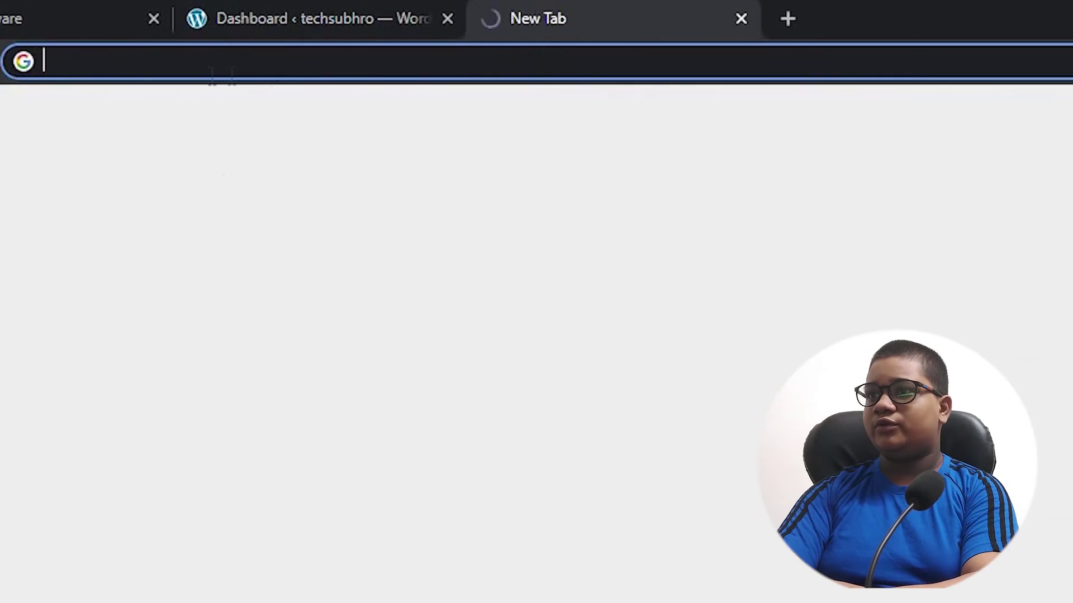
{"action": "right_click", "coordinate": [211, 75]}
{"action": "left_click", "coordinate": [301, 269]}
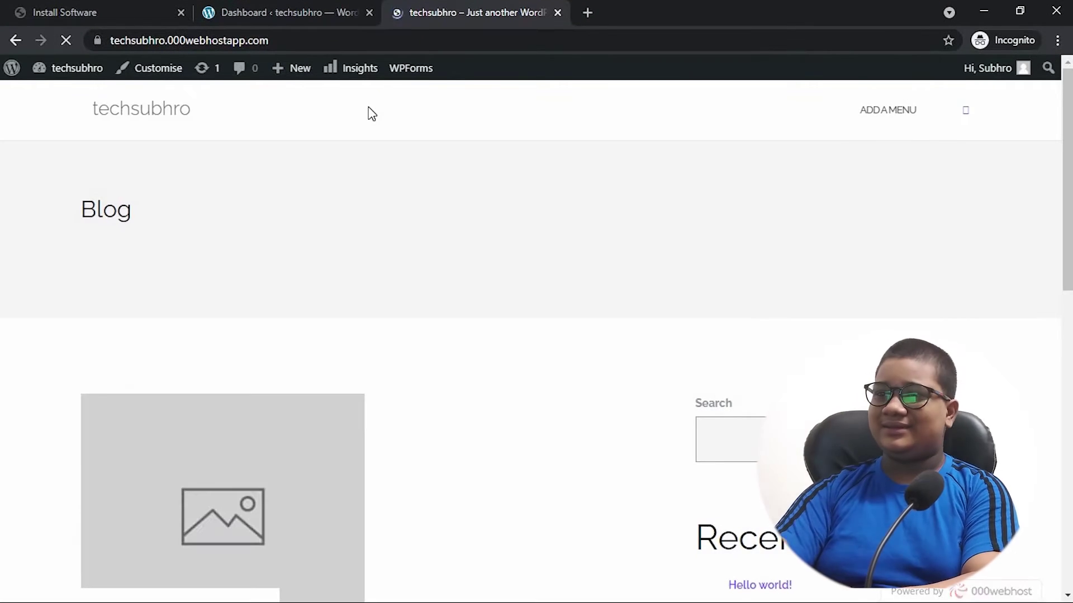
{"action": "scroll", "coordinate": [380, 177], "scroll_direction": "down", "scroll_amount": 5}
{"action": "scroll", "coordinate": [309, 345], "scroll_direction": "up", "scroll_amount": 5}
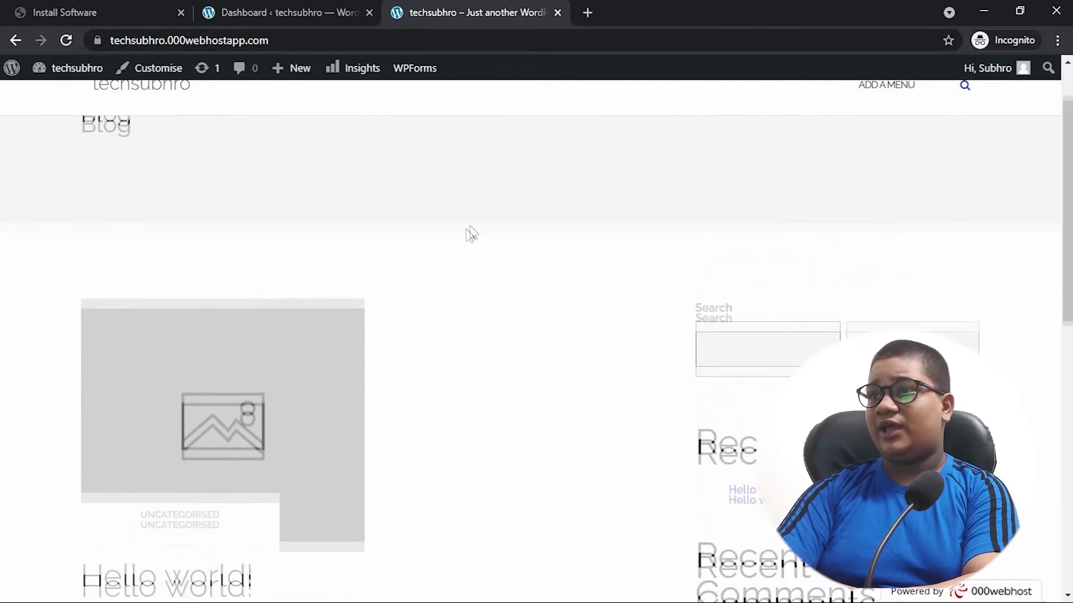
- Return to the WordPress Dashboard tab
{"action": "left_click", "coordinate": [313, 11]}
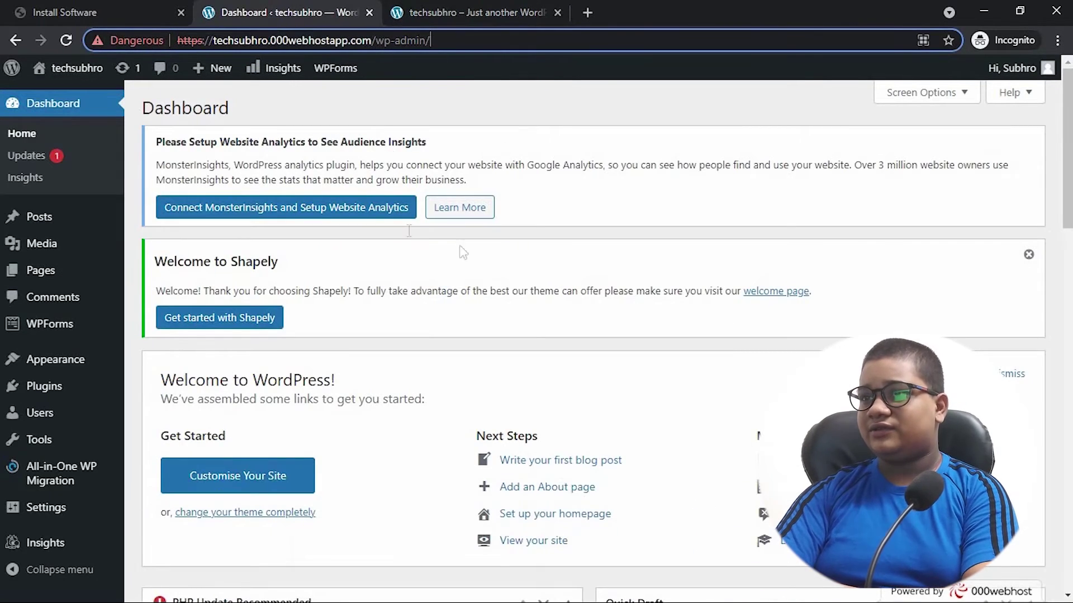
{"action": "scroll", "coordinate": [354, 371], "scroll_direction": "down", "scroll_amount": 3}
{"action": "scroll", "coordinate": [374, 352], "scroll_direction": "up", "scroll_amount": 3}
{"action": "scroll", "coordinate": [376, 352], "scroll_direction": "down", "scroll_amount": 1}
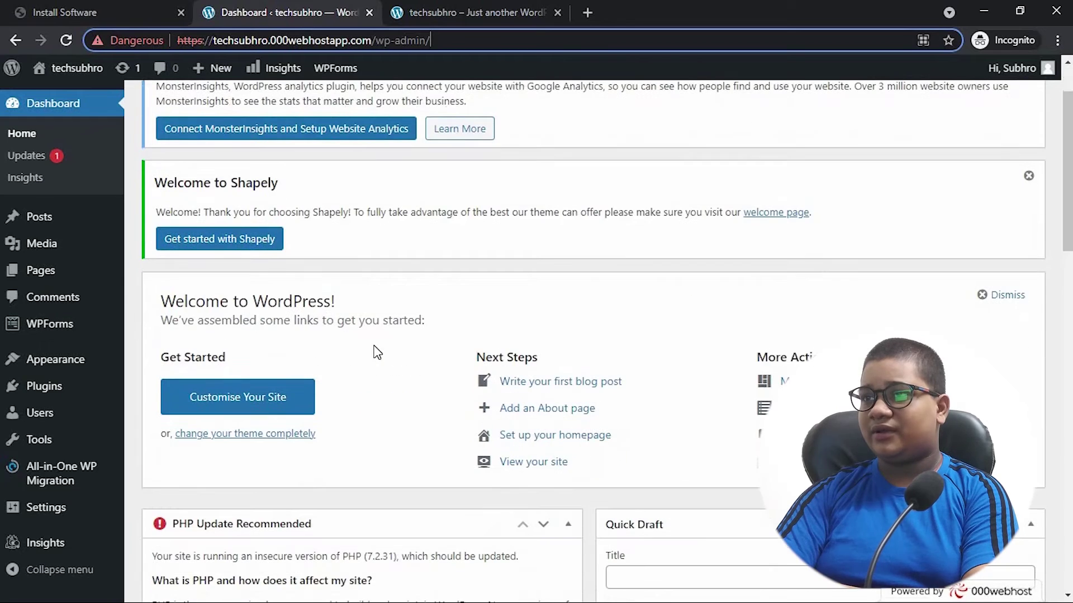
- Go to Appearance > Themes and close the unused Install Software tab
{"action": "mouse_move", "coordinate": [84, 359]}
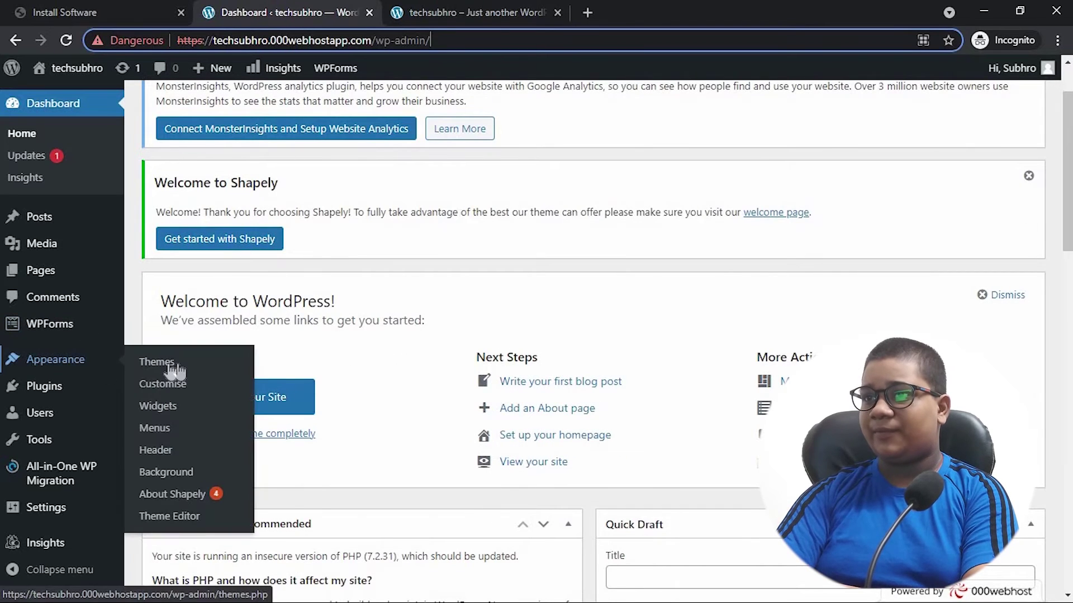
{"action": "left_click", "coordinate": [191, 366]}
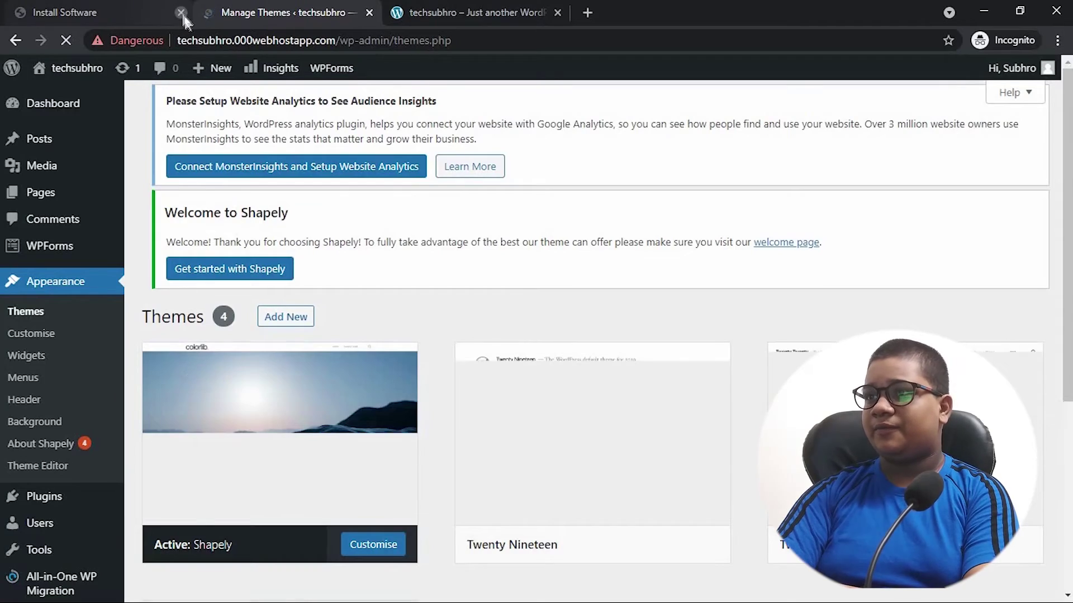
{"action": "left_click", "coordinate": [181, 12]}
{"action": "scroll", "coordinate": [794, 300], "scroll_direction": "down", "scroll_amount": 5}
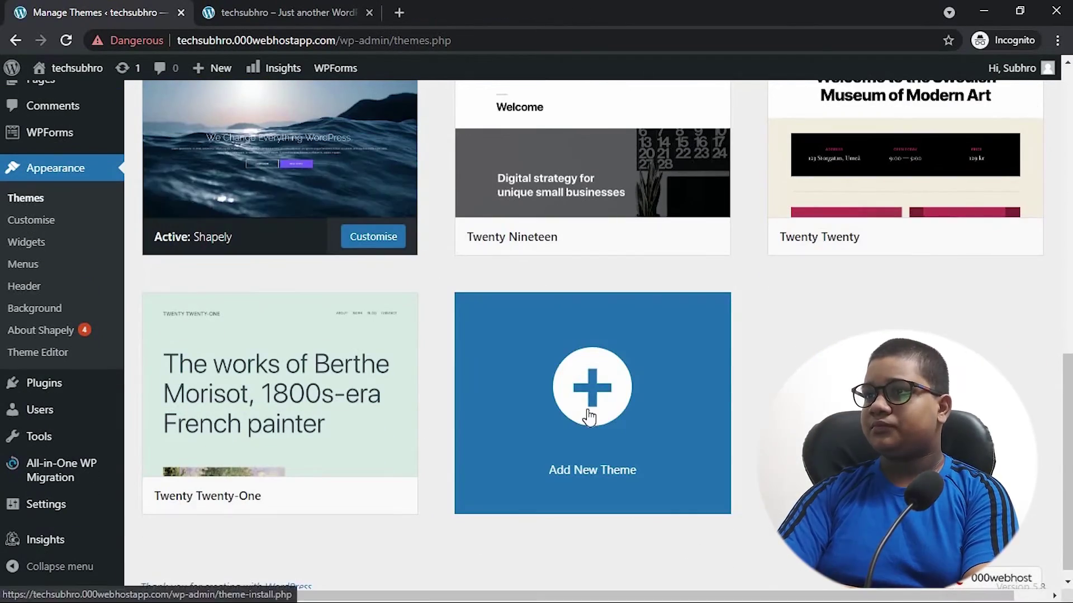
- Add the Colibri WP theme from the new-theme gallery, install it and activate it
{"action": "left_click", "coordinate": [590, 416]}
{"action": "scroll", "coordinate": [589, 400], "scroll_direction": "down", "scroll_amount": 10}
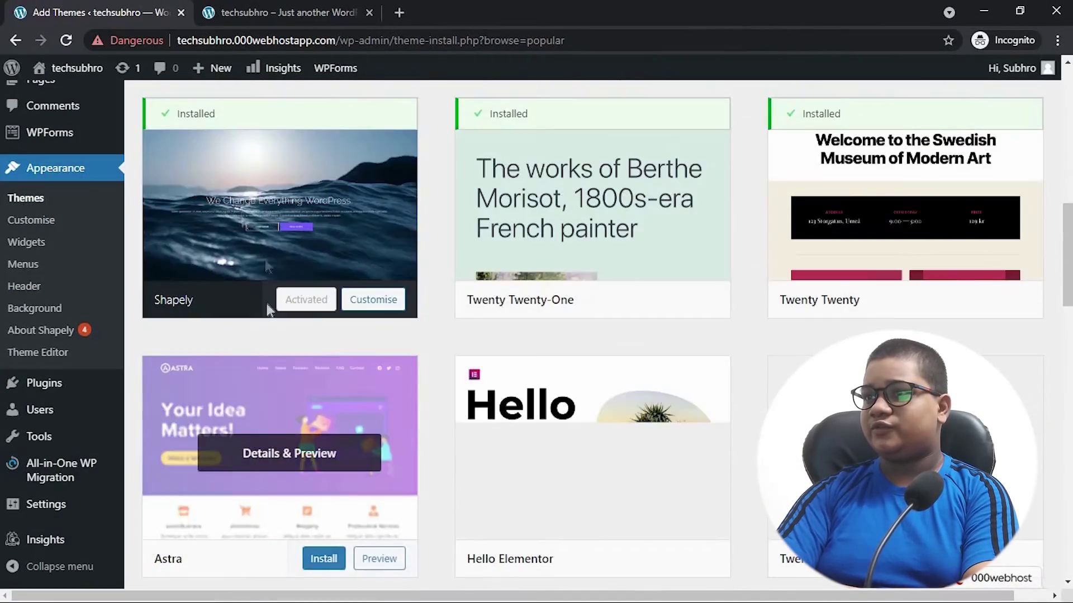
{"action": "scroll", "coordinate": [799, 274], "scroll_direction": "down", "scroll_amount": 6}
{"action": "scroll", "coordinate": [794, 368], "scroll_direction": "down", "scroll_amount": 10}
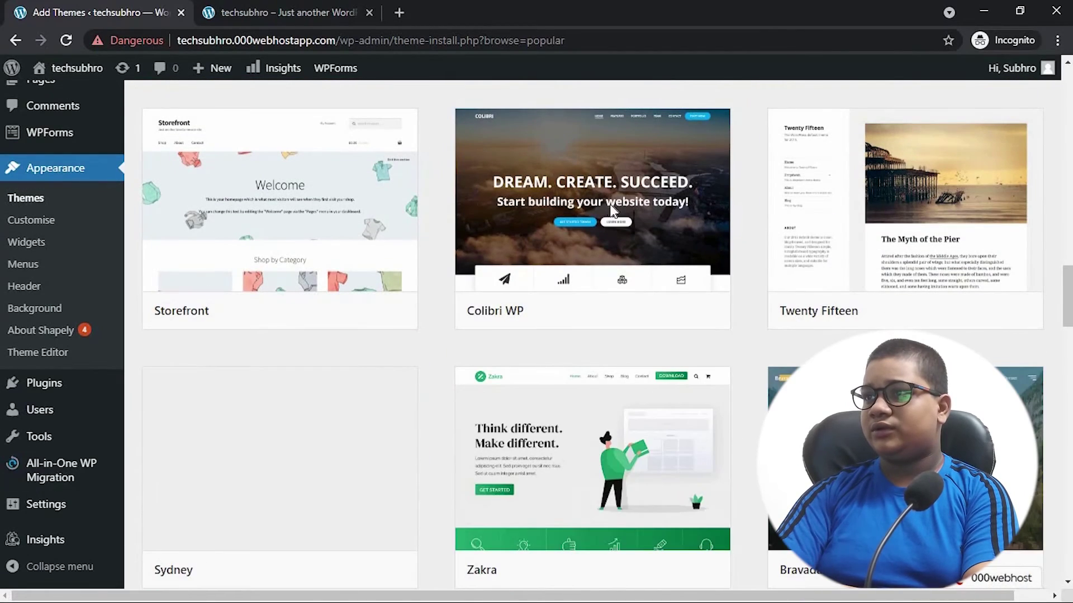
{"action": "mouse_move", "coordinate": [628, 271]}
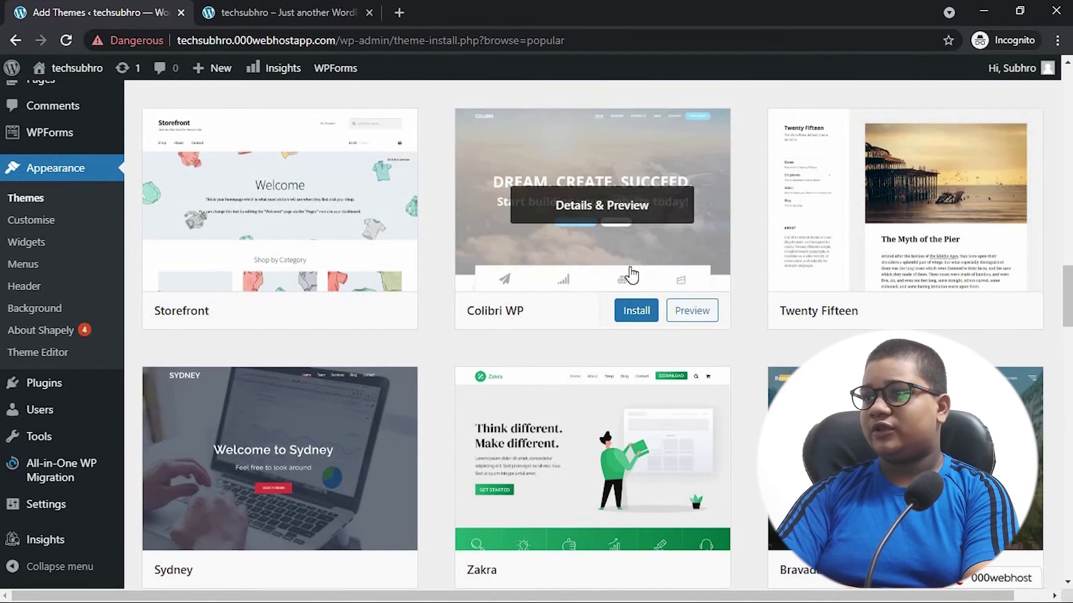
{"action": "left_click", "coordinate": [637, 312]}
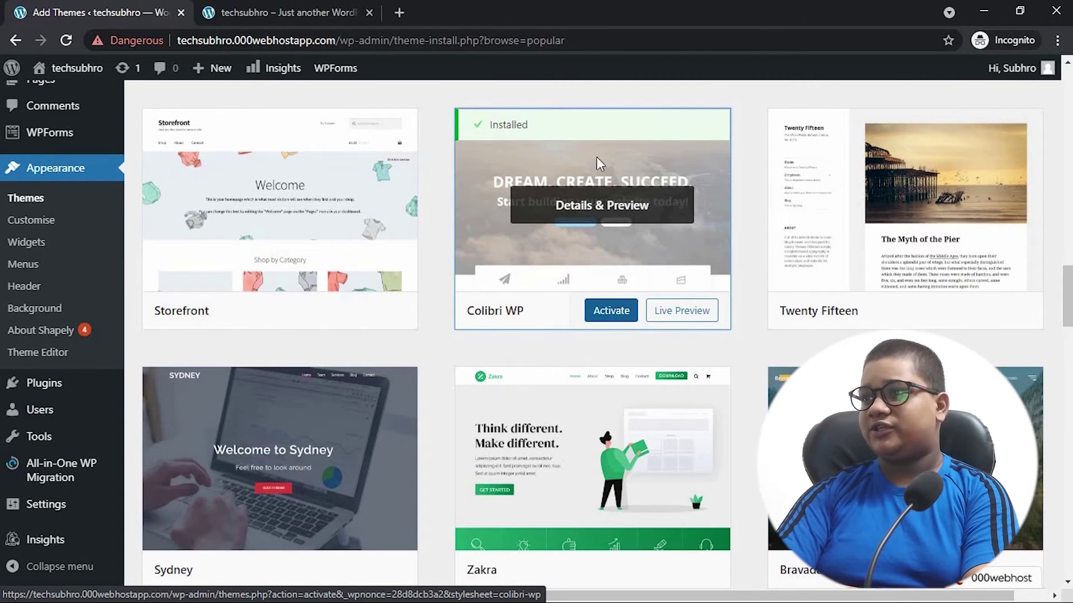
{"action": "left_click", "coordinate": [613, 323]}
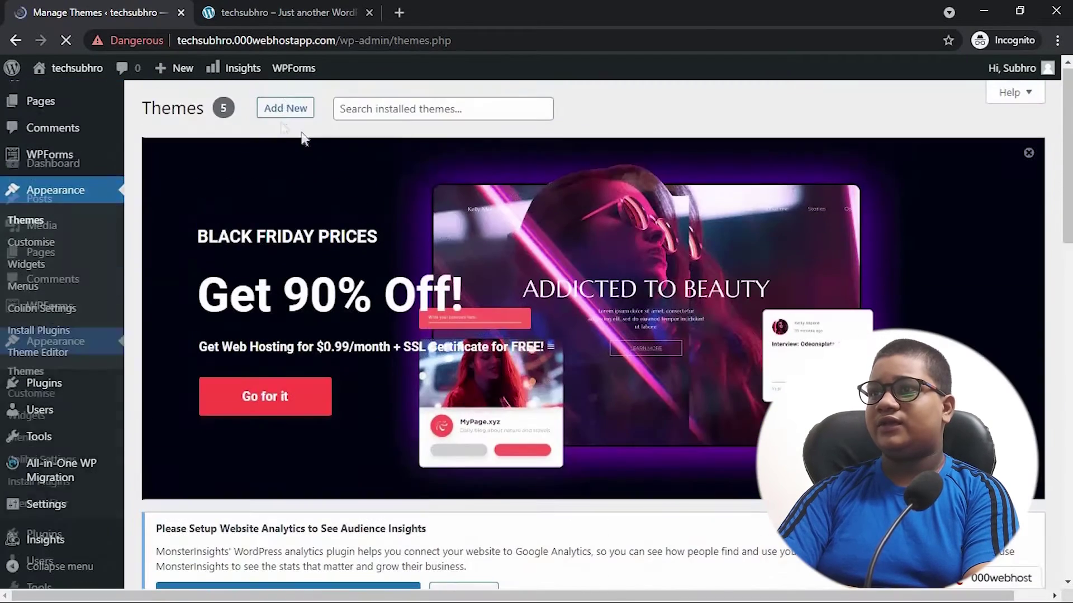
{"action": "left_click", "coordinate": [281, 14]}
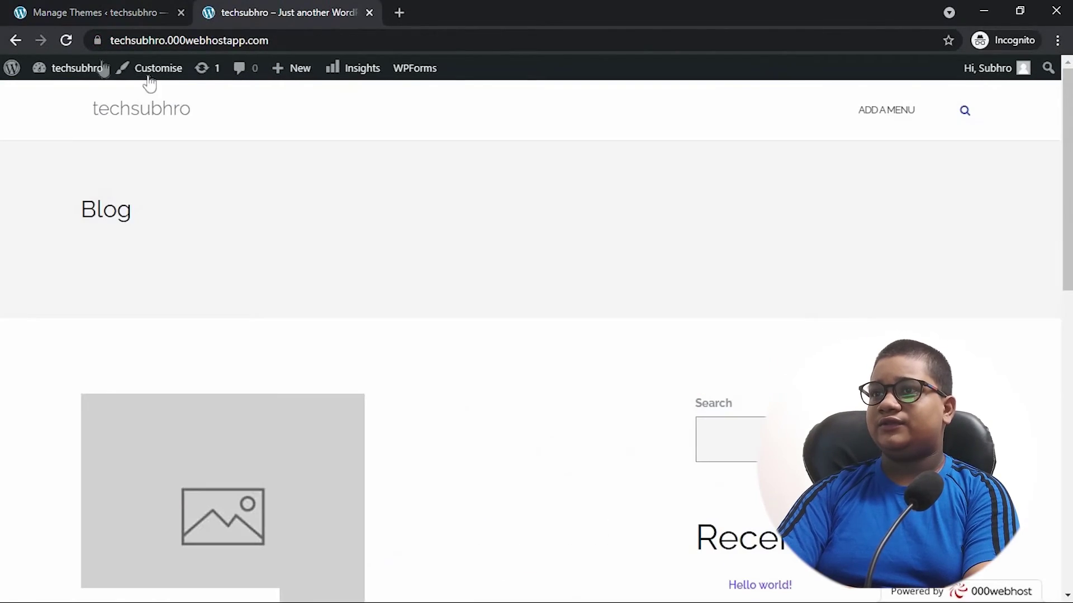
{"action": "left_click", "coordinate": [65, 73]}
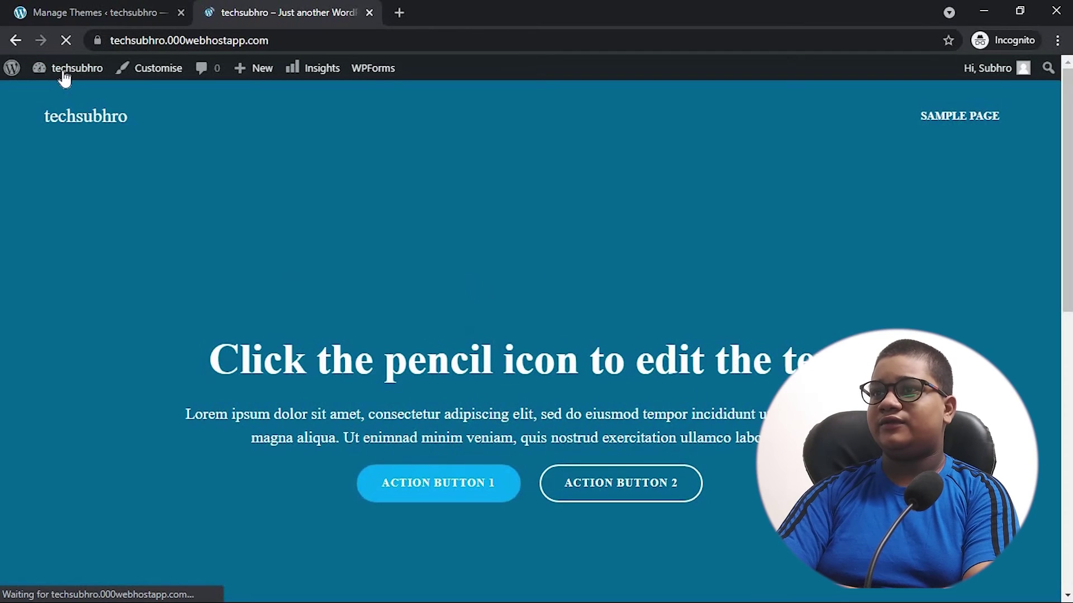
{"action": "scroll", "coordinate": [622, 391], "scroll_direction": "down", "scroll_amount": 10}
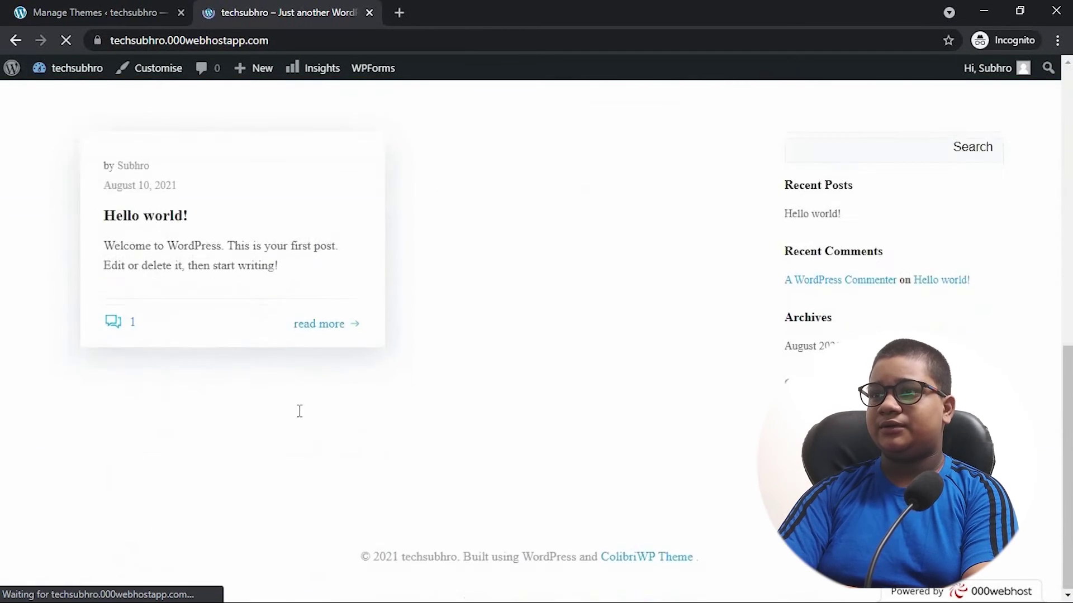
{"action": "scroll", "coordinate": [300, 412], "scroll_direction": "up", "scroll_amount": 9}
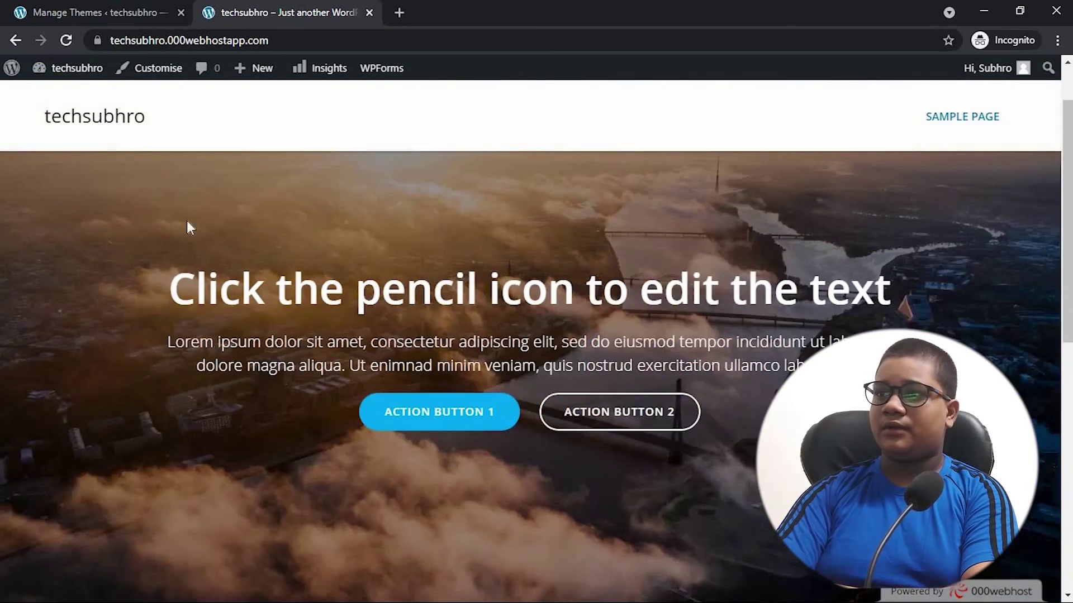
{"action": "scroll", "coordinate": [224, 312], "scroll_direction": "down", "scroll_amount": 5}
{"action": "scroll", "coordinate": [269, 376], "scroll_direction": "up", "scroll_amount": 6}
{"action": "left_click", "coordinate": [100, 14]}
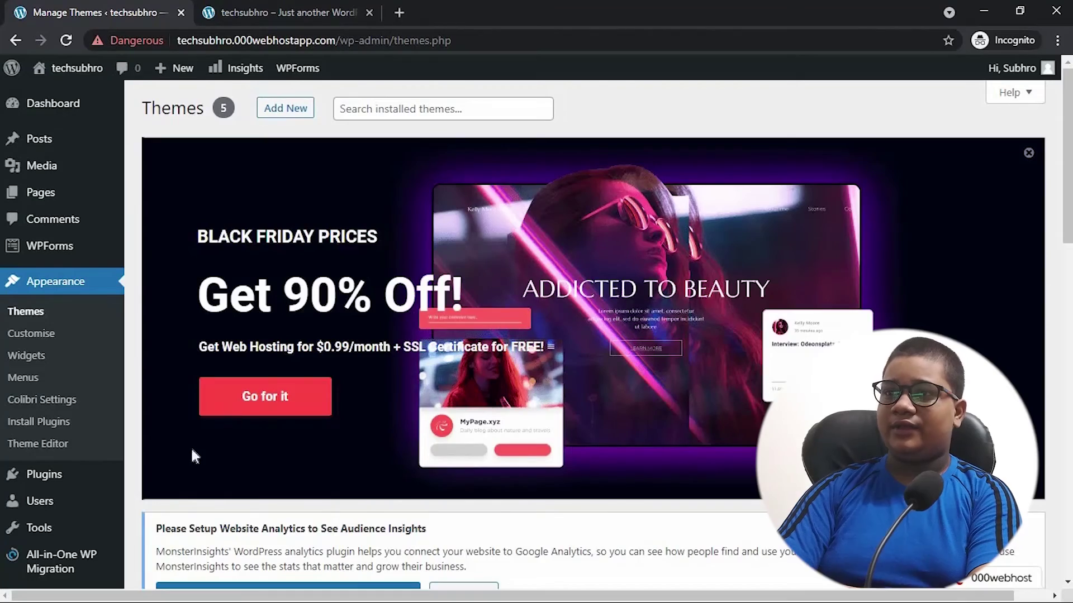